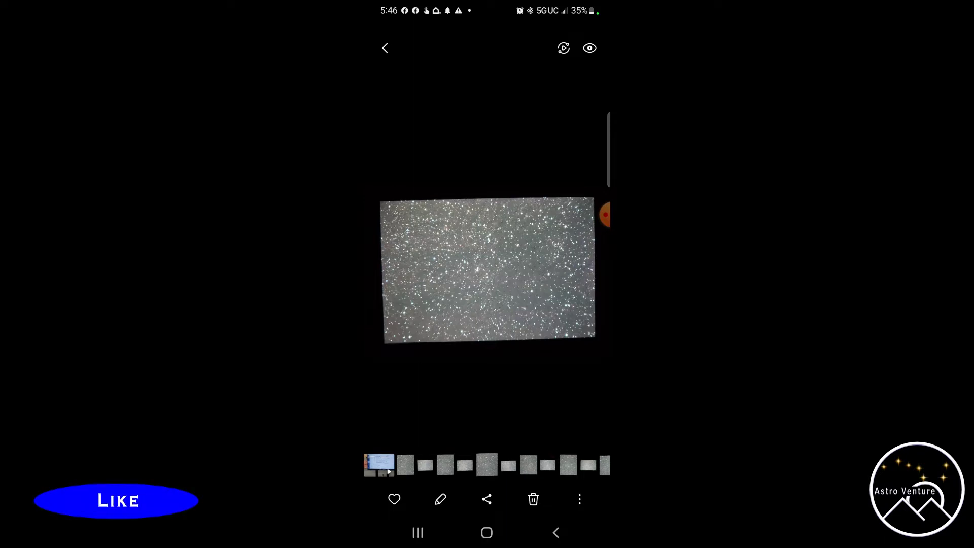
Leave the star-field photo in Gallery and bring up the Astrometry.net upload page
{"action": "left_click", "coordinate": [487, 533]}
{"action": "left_click", "coordinate": [409, 485]}
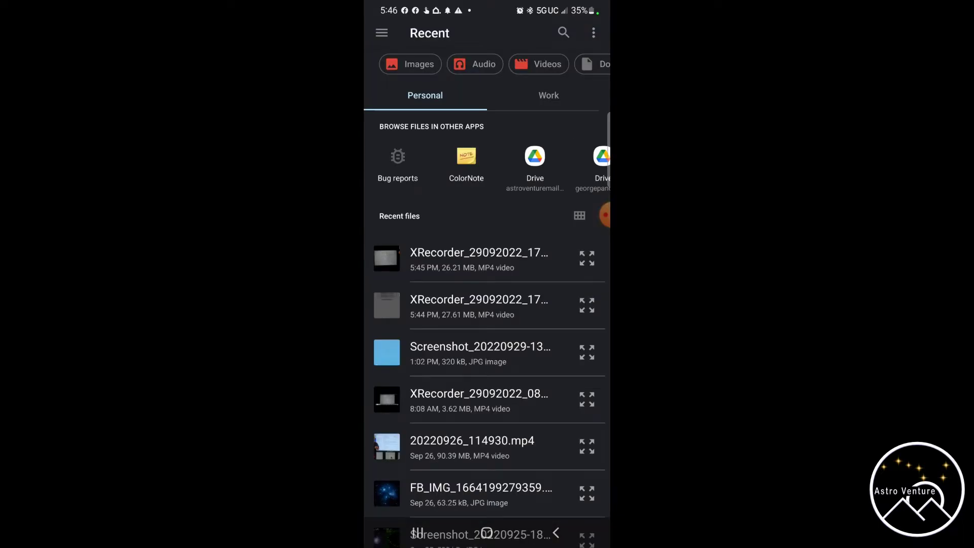
Attach a star-field photo from the Gallery's Camera album to the upload form
{"action": "scroll", "coordinate": [487, 163], "scroll_direction": "right", "scroll_amount": 5}
{"action": "left_click", "coordinate": [460, 156]}
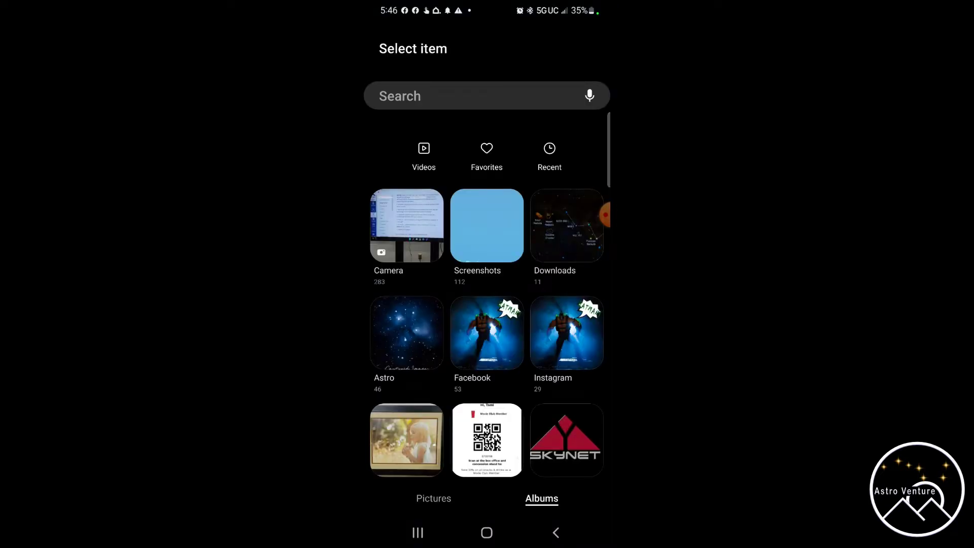
{"action": "left_click", "coordinate": [407, 226]}
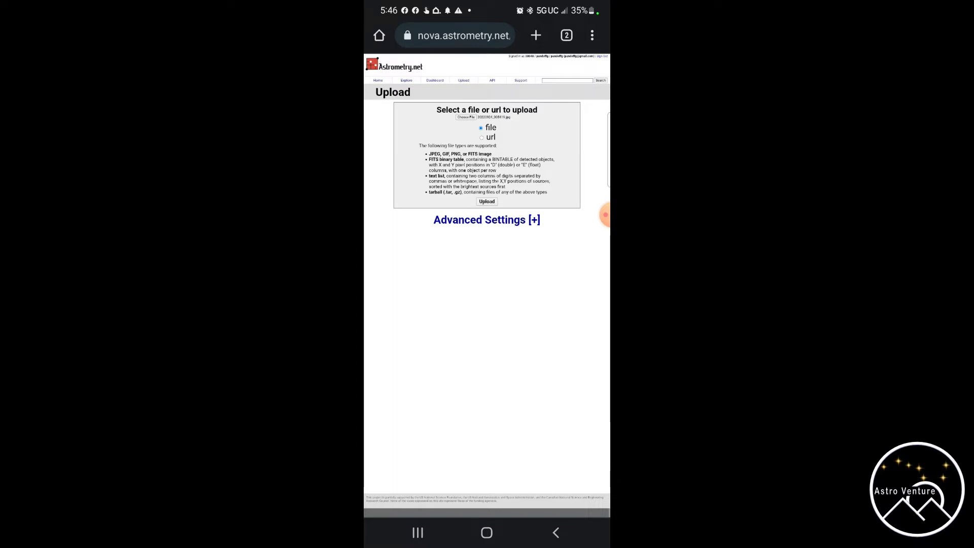
Submit the photo for plate solving and open the successful job's results
{"action": "left_click", "coordinate": [487, 202]}
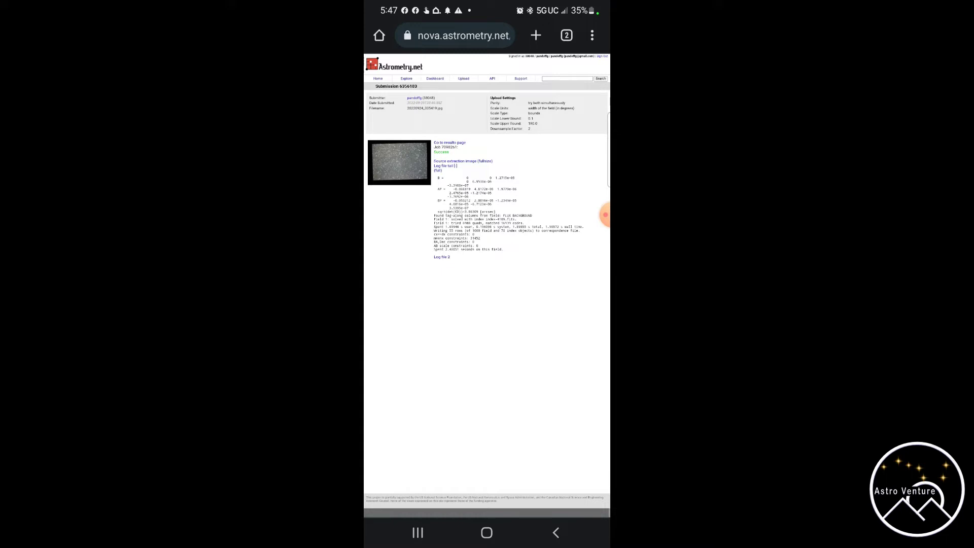
{"action": "left_click", "coordinate": [450, 143]}
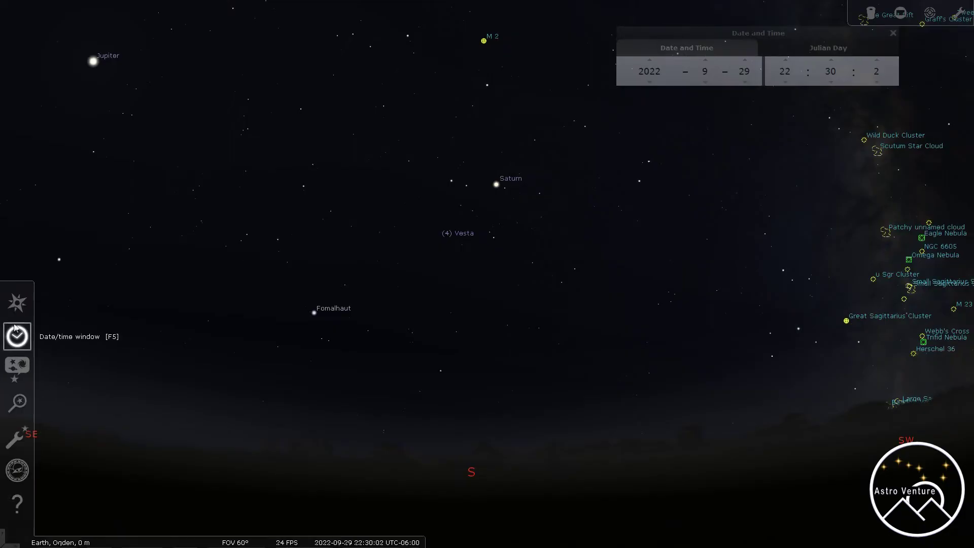
Open Stellarium's search for objects and positions
{"action": "left_click", "coordinate": [17, 404]}
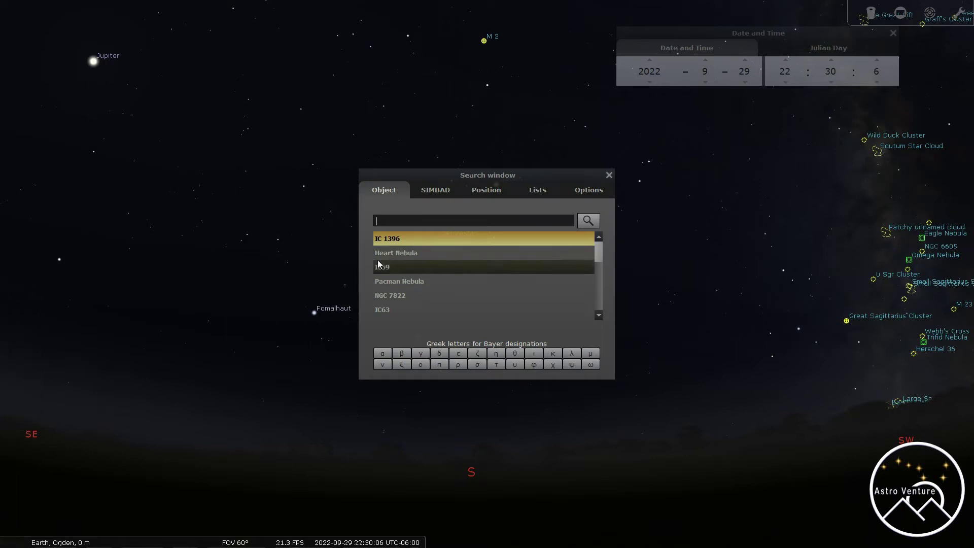
Enter right ascension 19h 40m 48.4s in Stellarium's Position search
{"action": "left_click", "coordinate": [484, 195]}
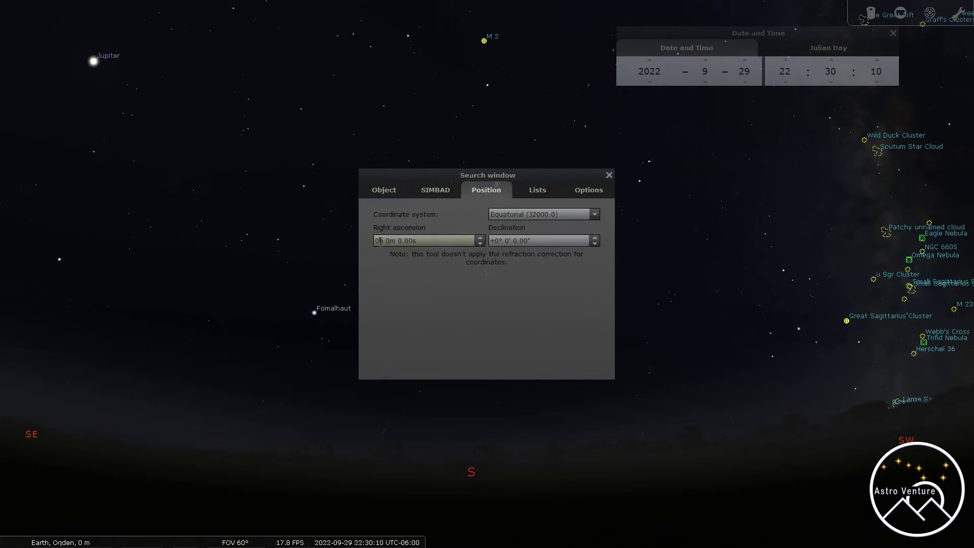
{"action": "left_click", "coordinate": [380, 241]}
{"action": "key", "text": "BackSpace"}
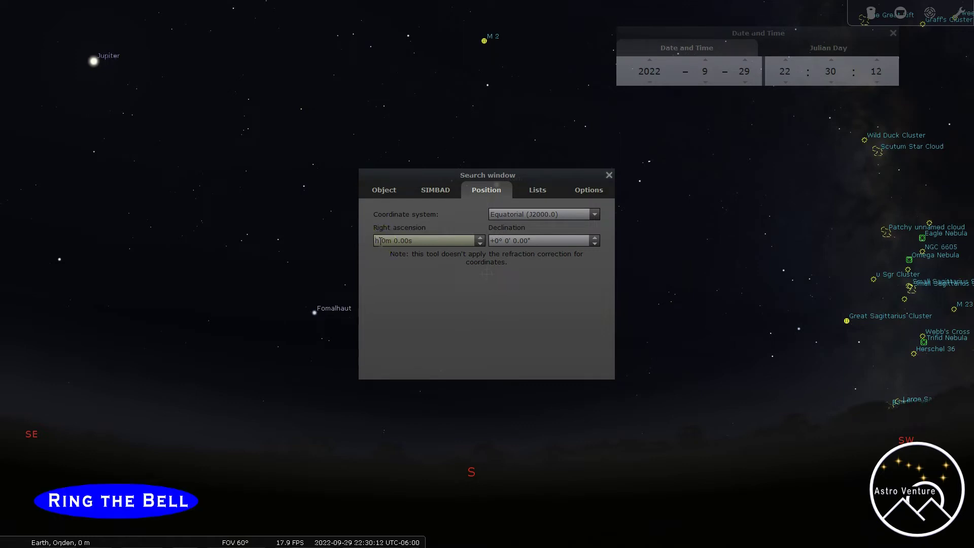
{"action": "type", "text": "19"}
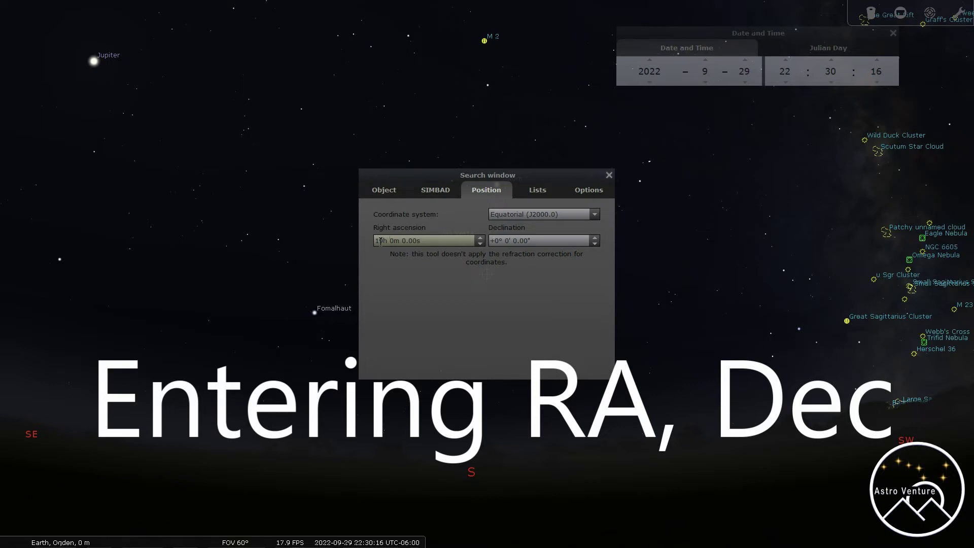
{"action": "key", "text": "BackSpace"}
{"action": "type", "text": "40"}
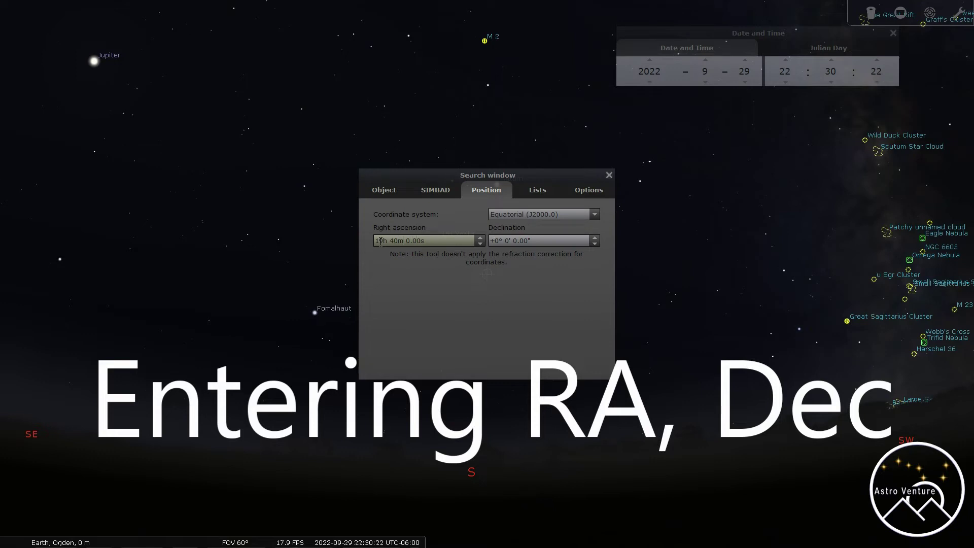
{"action": "key", "text": "BackSpace"}
{"action": "key", "text": "BackSpace"}
{"action": "key", "text": "BackSpace"}
{"action": "key", "text": "BackSpace"}
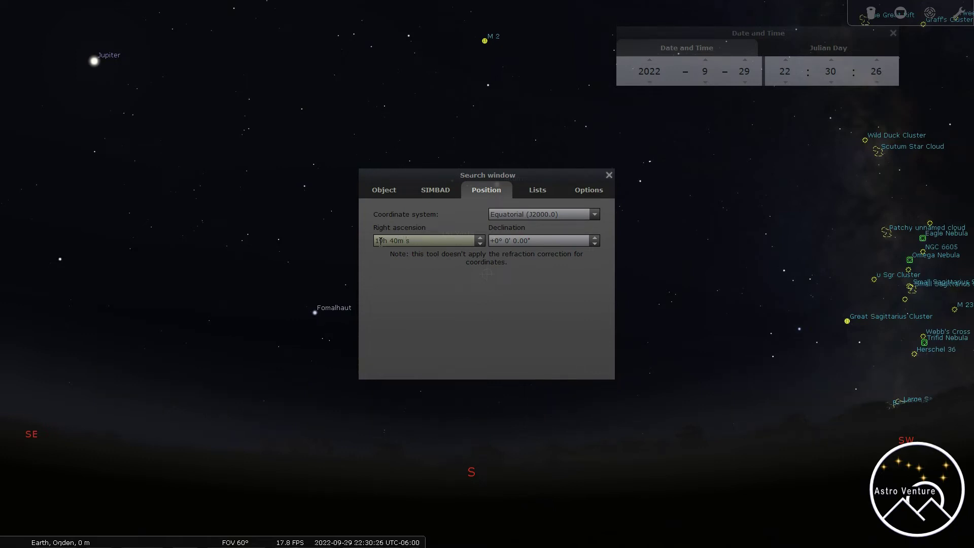
{"action": "type", "text": "48.4"}
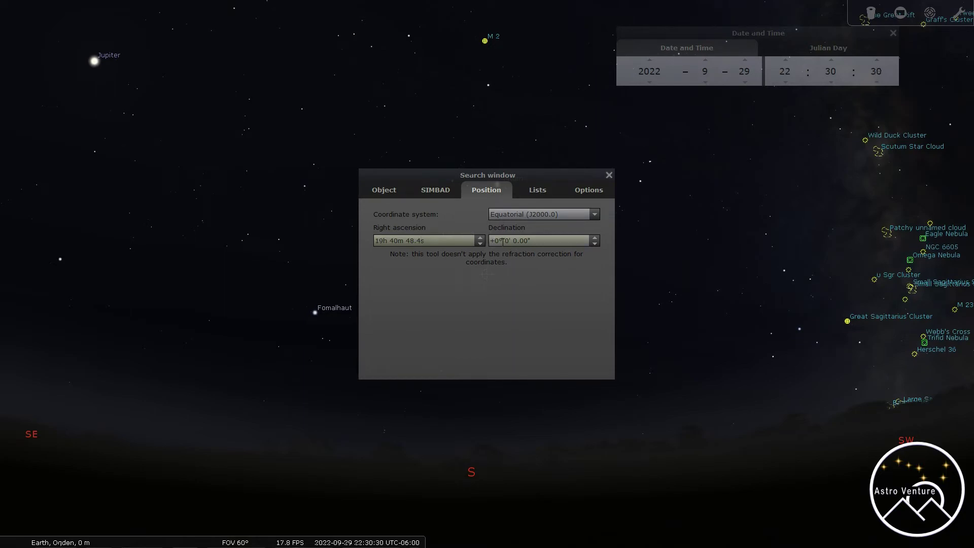
{"action": "left_click", "coordinate": [501, 240]}
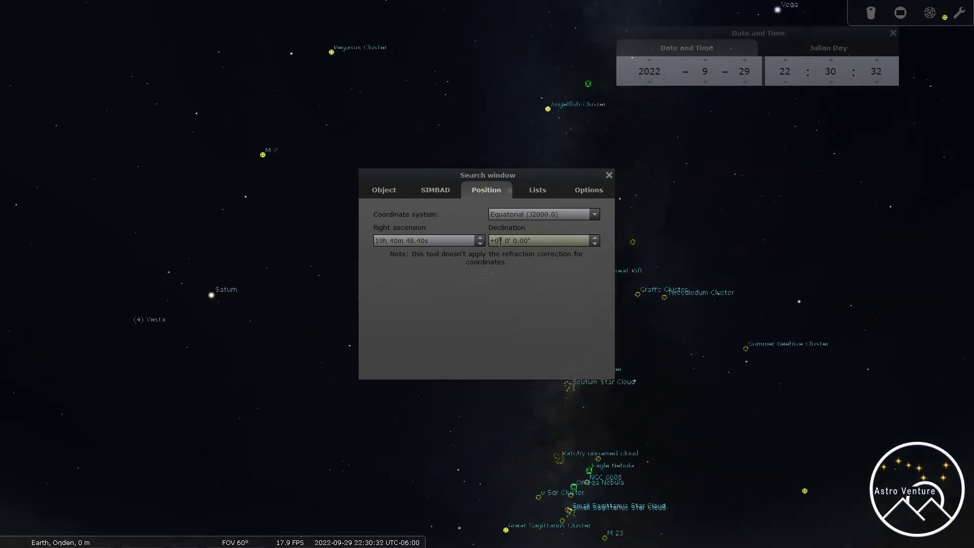
Enter declination +23° 27' 41.30" in the Position search
{"action": "key", "text": "BackSpace"}
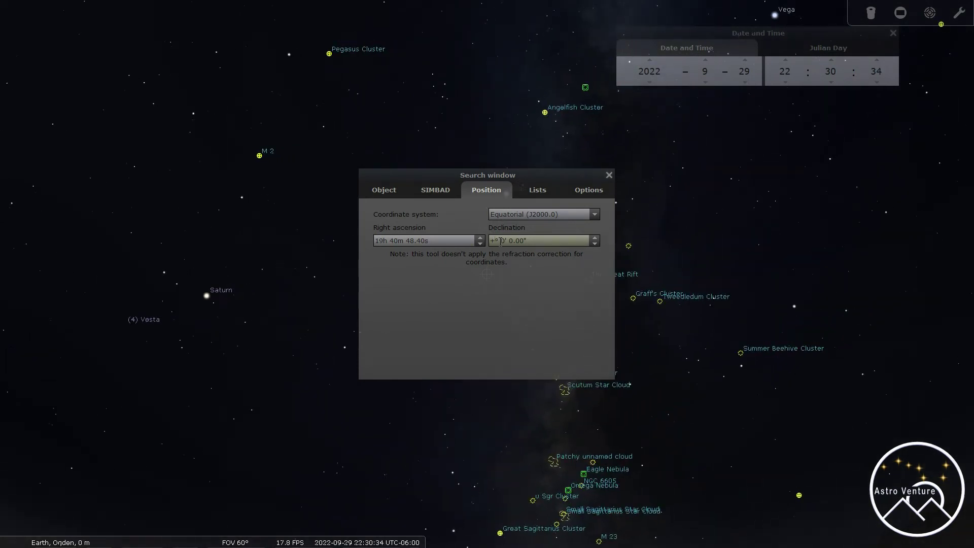
{"action": "type", "text": "23"}
{"action": "key", "text": "BackSpace"}
{"action": "type", "text": "27"}
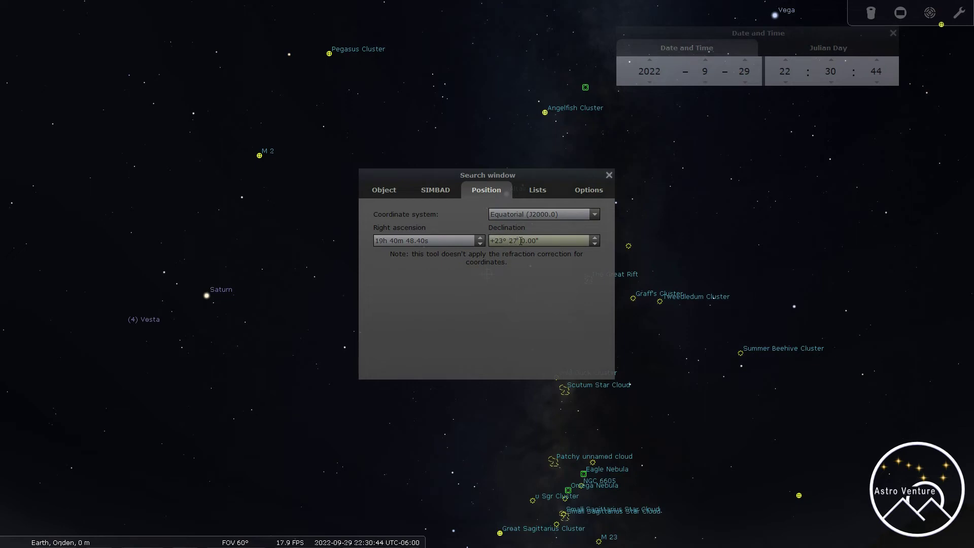
{"action": "left_click", "coordinate": [535, 241]}
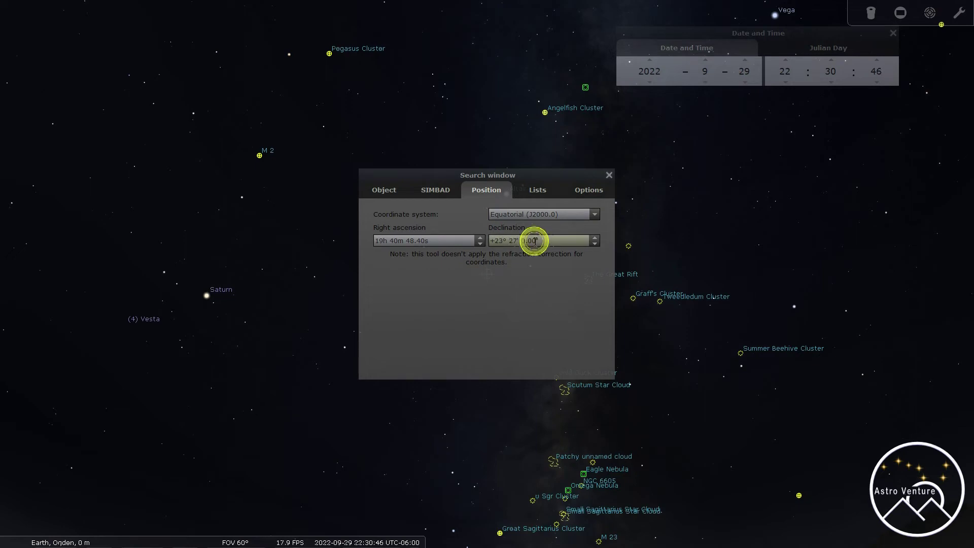
{"action": "key", "text": "BackSpace"}
{"action": "key", "text": "BackSpace"}
{"action": "key", "text": "BackSpace"}
{"action": "key", "text": "BackSpace"}
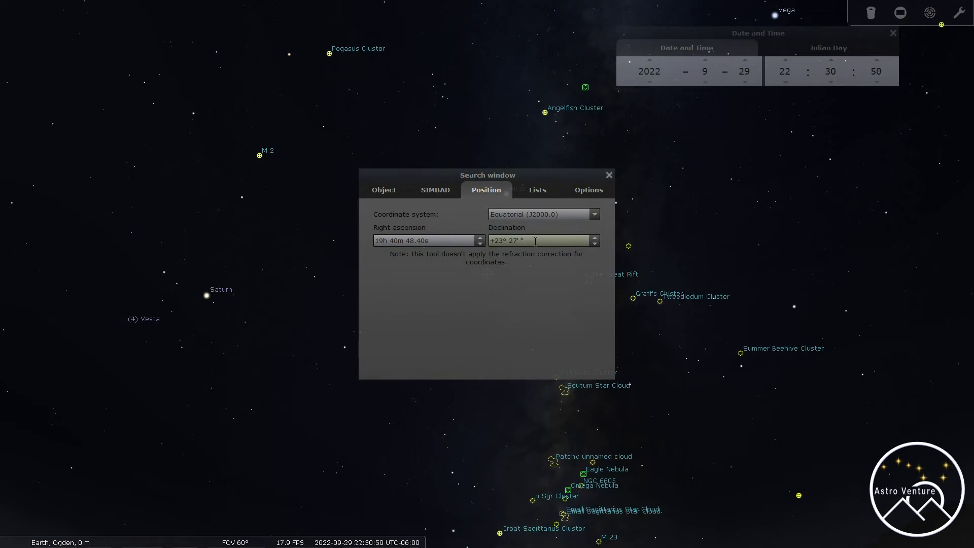
{"action": "type", "text": "41.30"}
Close the search and zoom in on the centred field near NGC 6823
{"action": "left_click", "coordinate": [609, 175]}
{"action": "scroll", "coordinate": [490, 254], "scroll_direction": "up", "scroll_amount": 5}
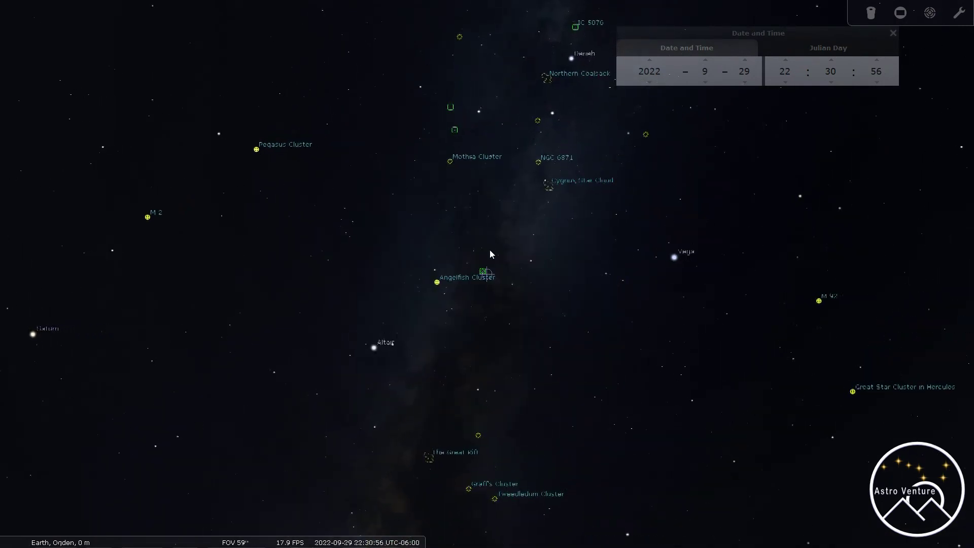
{"action": "scroll", "coordinate": [490, 254], "scroll_direction": "up", "scroll_amount": 4}
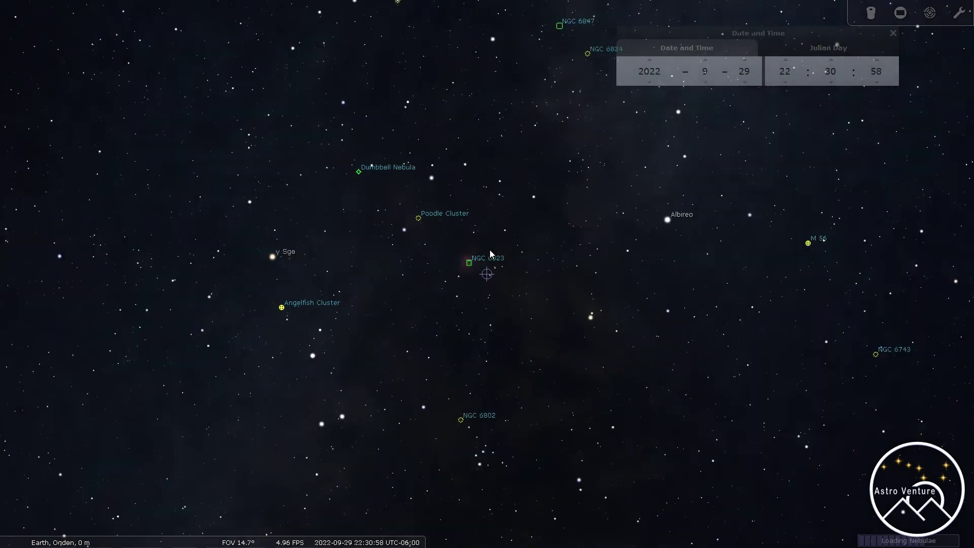
{"action": "scroll", "coordinate": [490, 254], "scroll_direction": "up", "scroll_amount": 2}
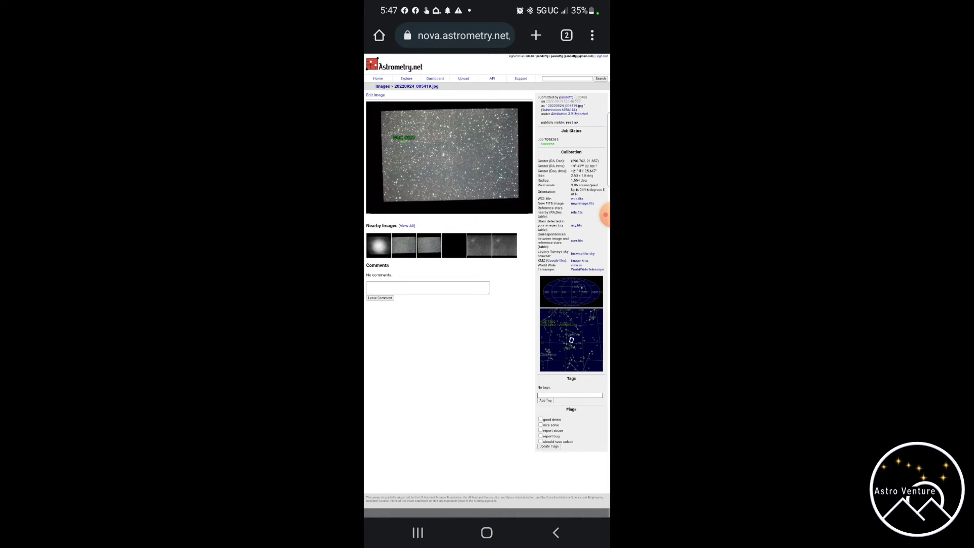
Return to the Astrometry.net upload form
{"action": "left_click", "coordinate": [464, 79]}
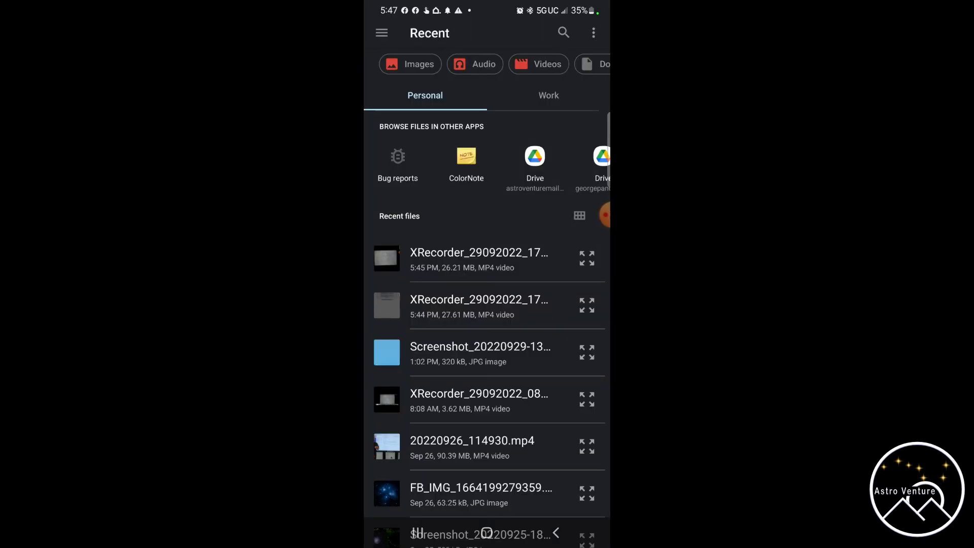
Pick another star photo from the Gallery's Camera album for upload
{"action": "scroll", "coordinate": [487, 162], "scroll_direction": "right", "scroll_amount": 5}
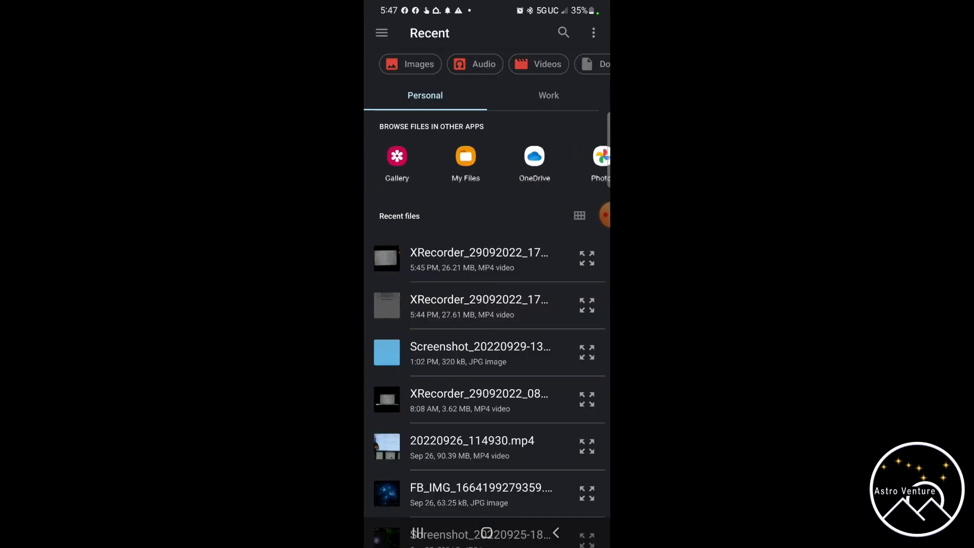
{"action": "scroll", "coordinate": [487, 163], "scroll_direction": "left", "scroll_amount": 2}
{"action": "left_click", "coordinate": [476, 162]}
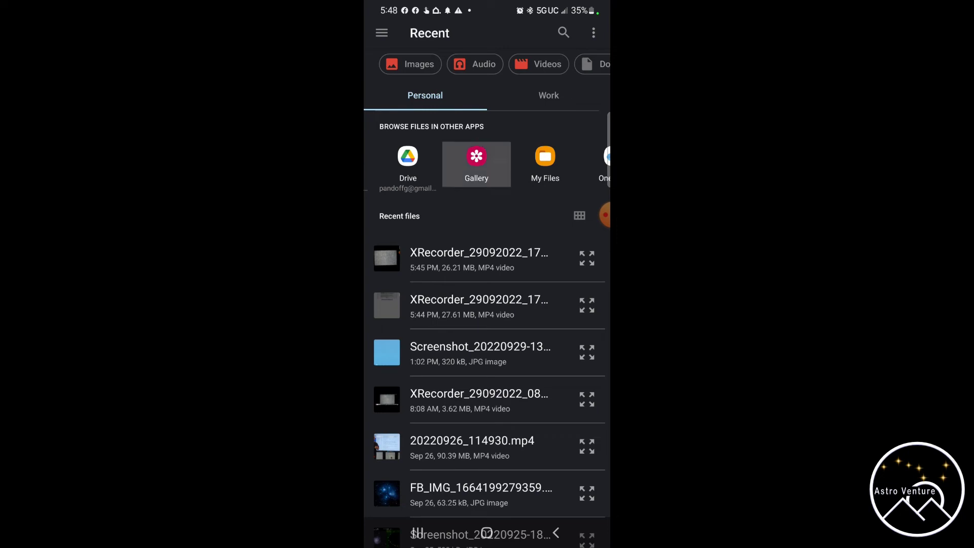
{"action": "left_click", "coordinate": [407, 226]}
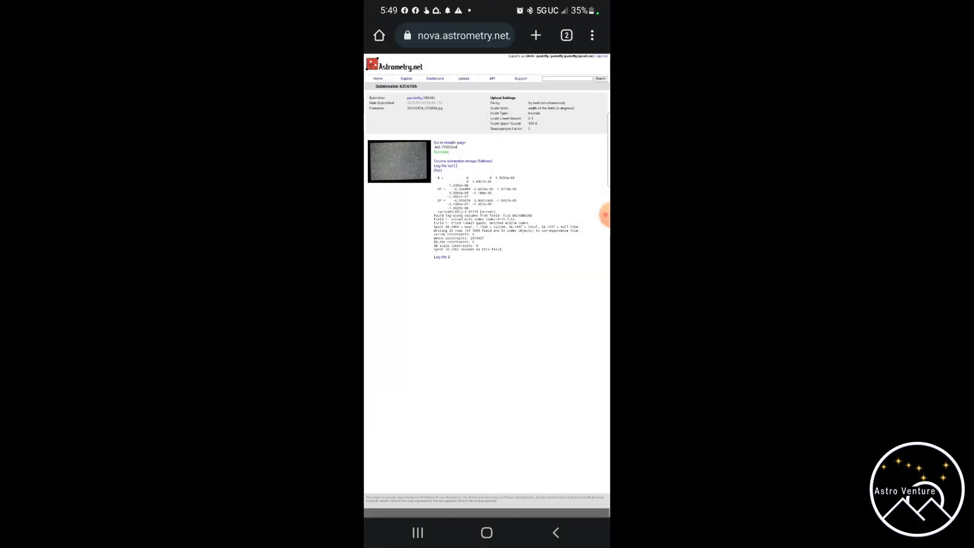
Open the second solved job's results page
{"action": "left_click", "coordinate": [447, 142]}
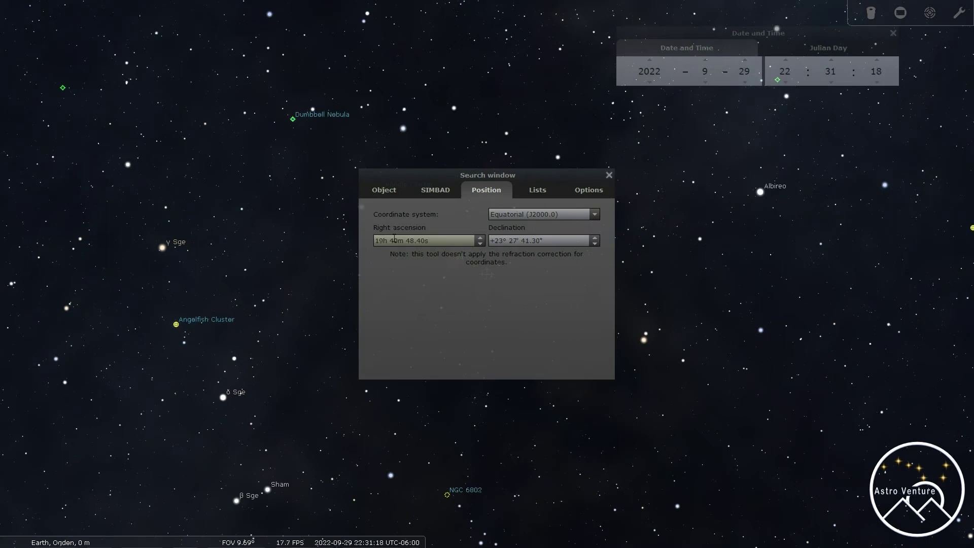
Change the right ascension minutes to 54, giving 19h 54m 48.40s
{"action": "left_click", "coordinate": [395, 239]}
{"action": "key", "text": "BackSpace"}
{"action": "key", "text": "BackSpace"}
{"action": "type", "text": "54"}
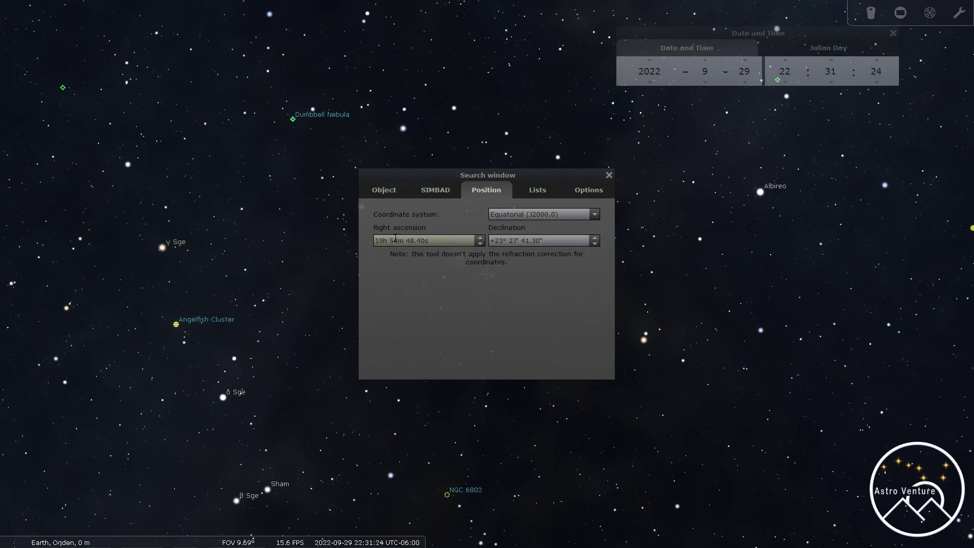